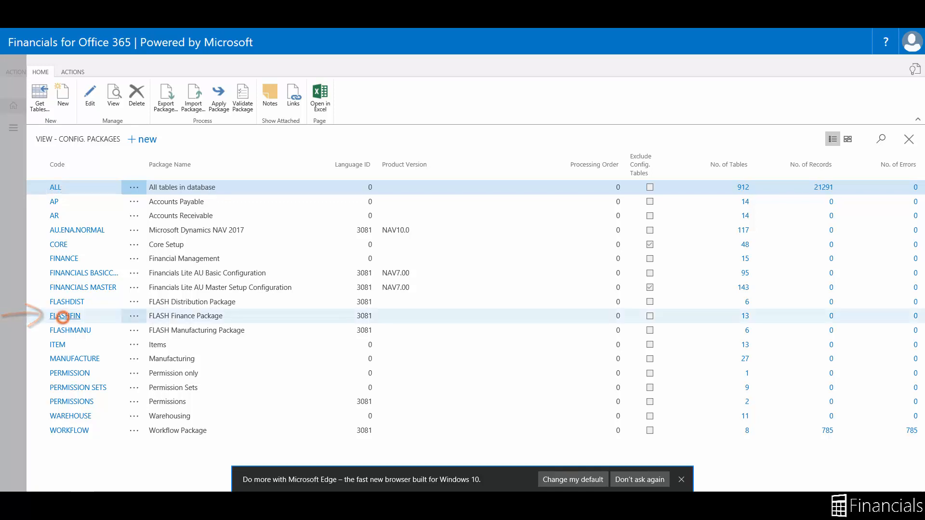
Step: Open the FLASHFIN configuration package and display the field list of its Customer table
{"action": "left_click", "coordinate": [65, 316]}
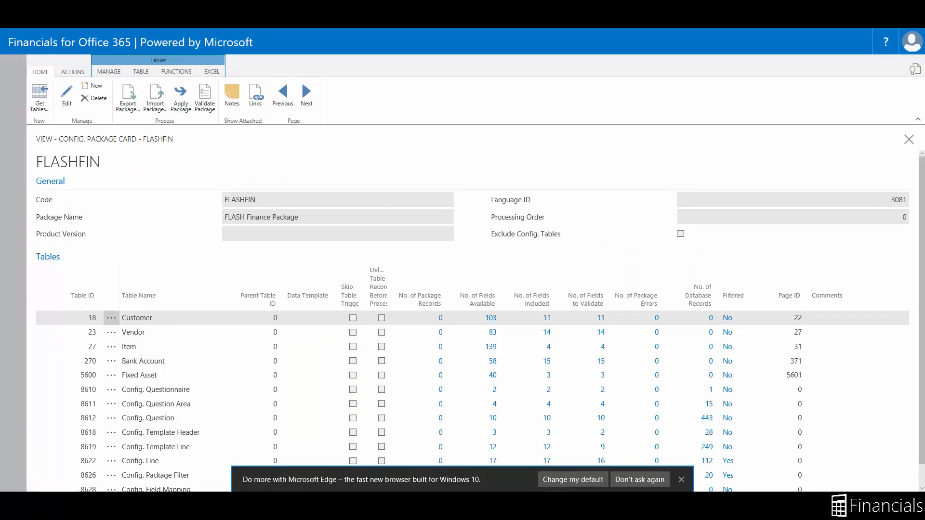
{"action": "left_click", "coordinate": [140, 72]}
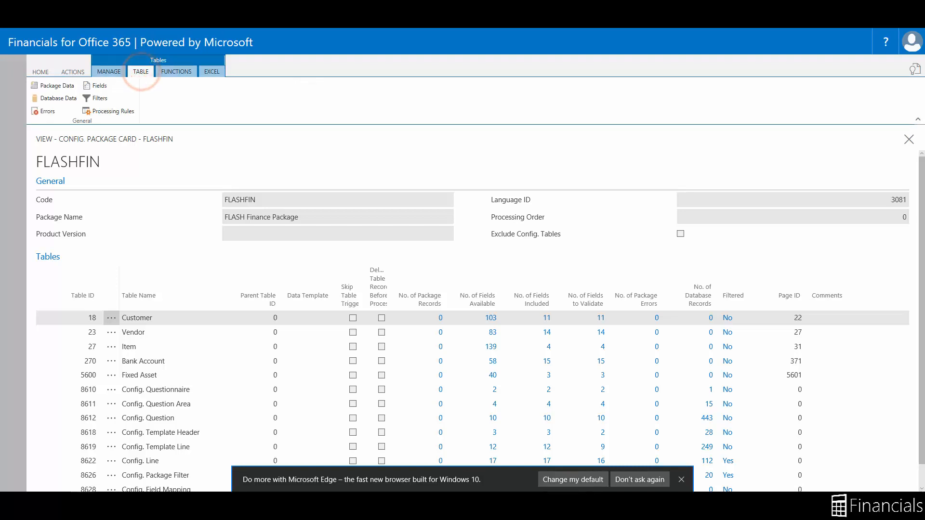
{"action": "left_click", "coordinate": [97, 85]}
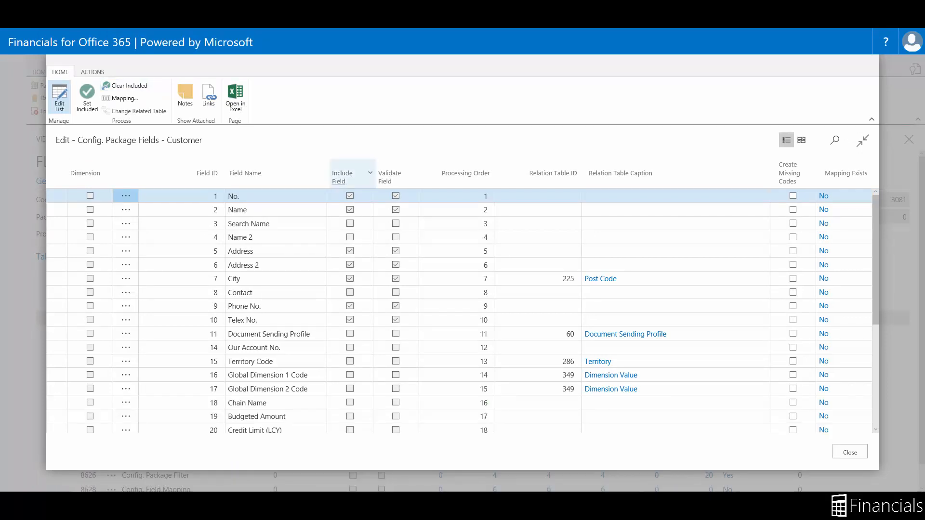
Step: Filter the Customer fields to those where Include Field is Yes, review them, and clear the filter
{"action": "left_click", "coordinate": [370, 173]}
{"action": "left_click", "coordinate": [318, 235]}
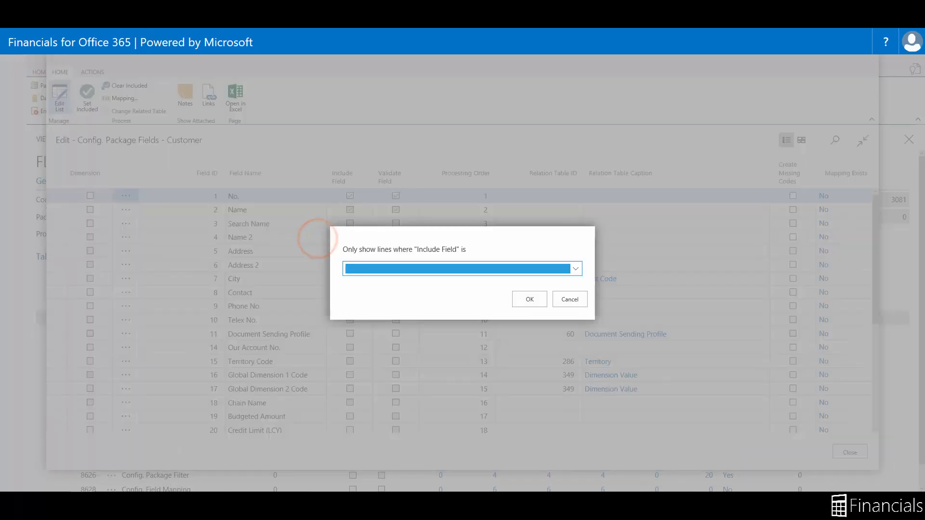
{"action": "left_click", "coordinate": [478, 267]}
{"action": "left_click", "coordinate": [378, 286]}
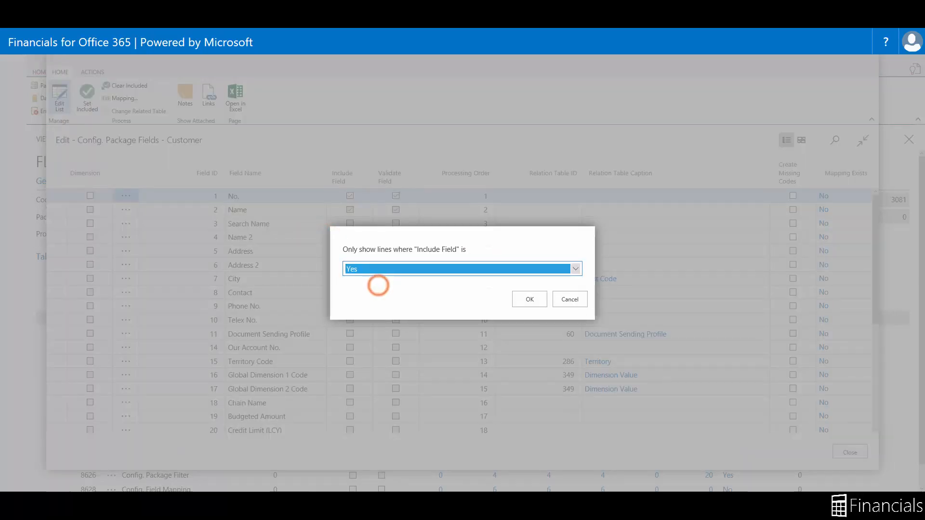
{"action": "left_click", "coordinate": [528, 298]}
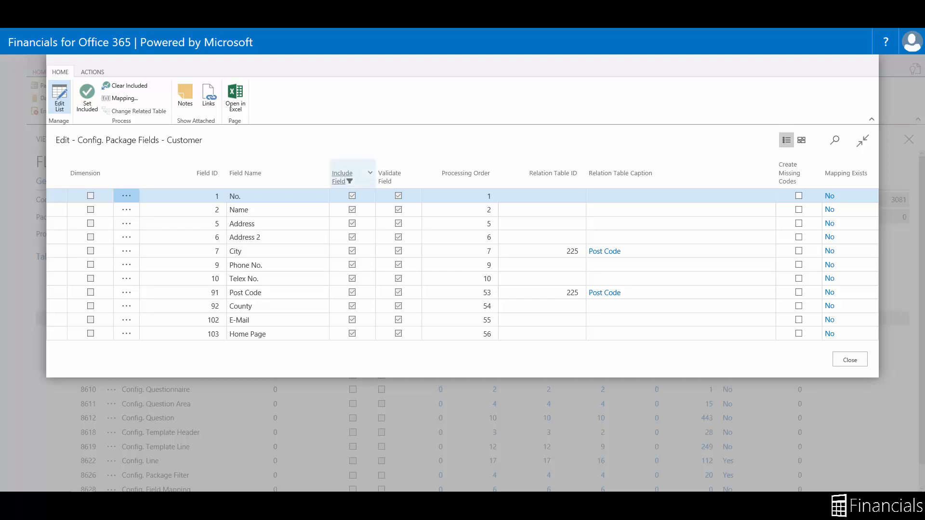
{"action": "left_click", "coordinate": [370, 173]}
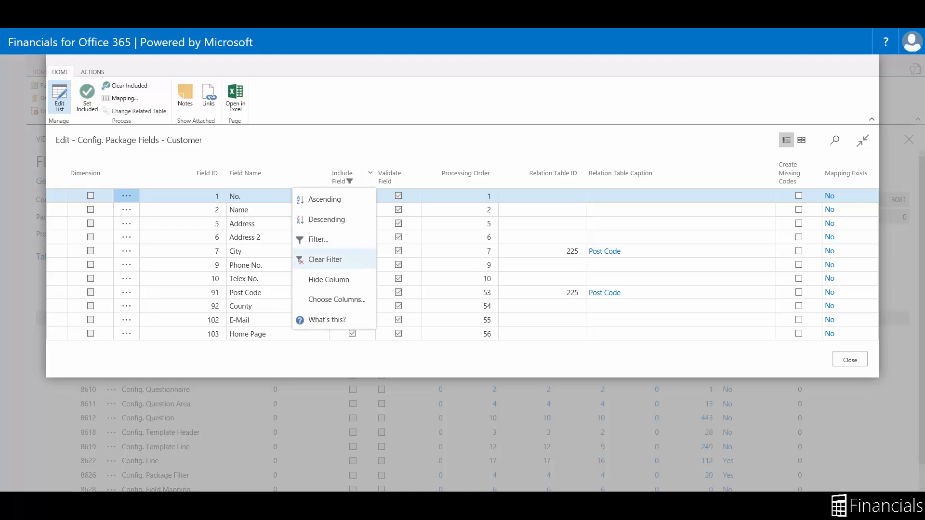
{"action": "left_click", "coordinate": [324, 260]}
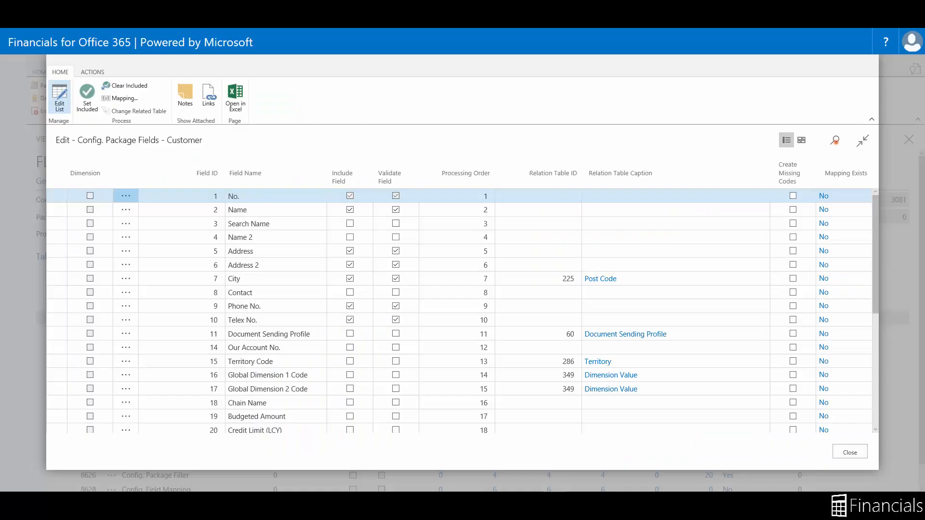
Step: Find "Bank Account" among the Customer fields, include the Preferred Bank Account field, and close the list
{"action": "left_click", "coordinate": [835, 140]}
{"action": "type", "text": "Bank Account"}
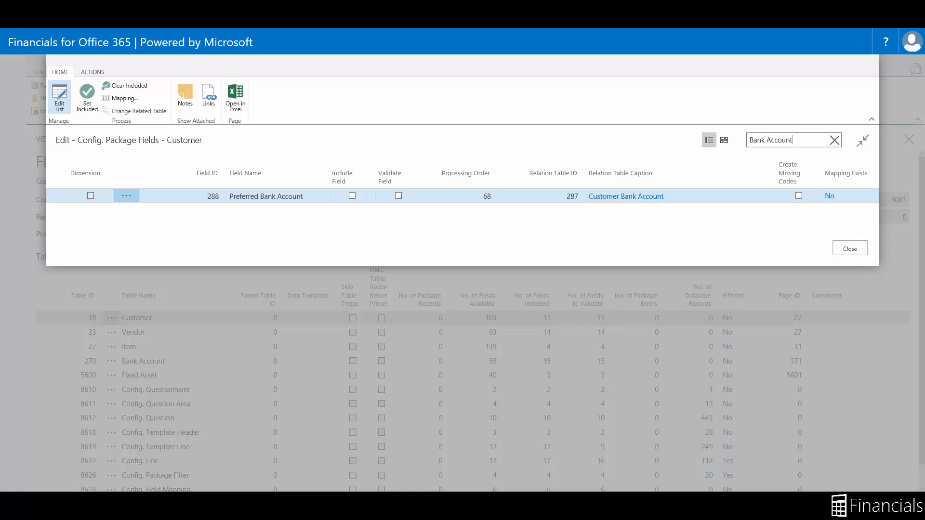
{"action": "left_click", "coordinate": [352, 195]}
{"action": "left_click", "coordinate": [853, 246]}
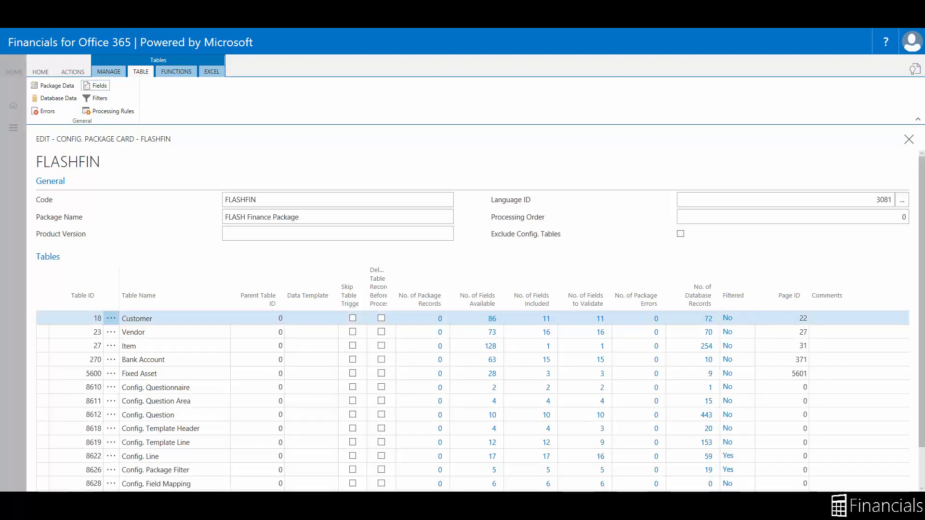
Step: Look up the "UDF" fields in the Customer table's field list, and review the fields included for Customer
{"action": "left_click", "coordinate": [95, 86]}
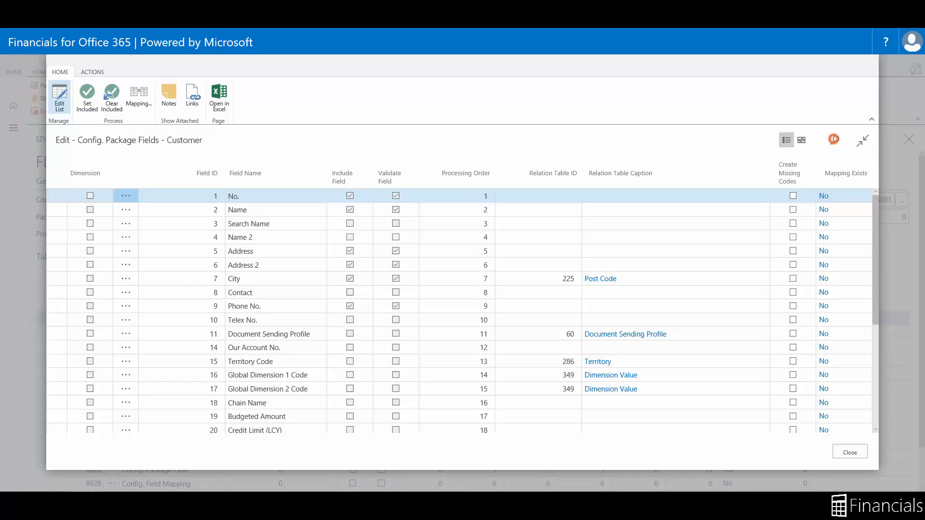
{"action": "left_click", "coordinate": [835, 141]}
{"action": "type", "text": "U"}
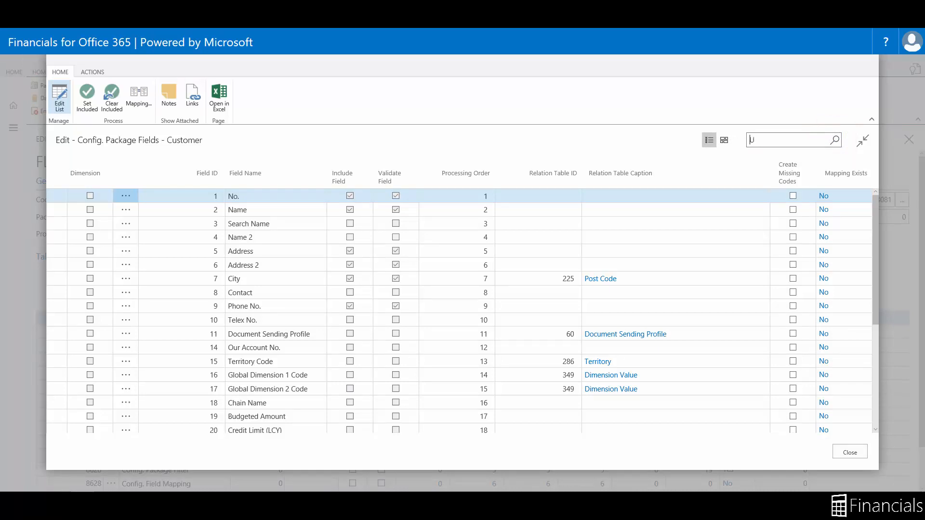
{"action": "type", "text": "DF"}
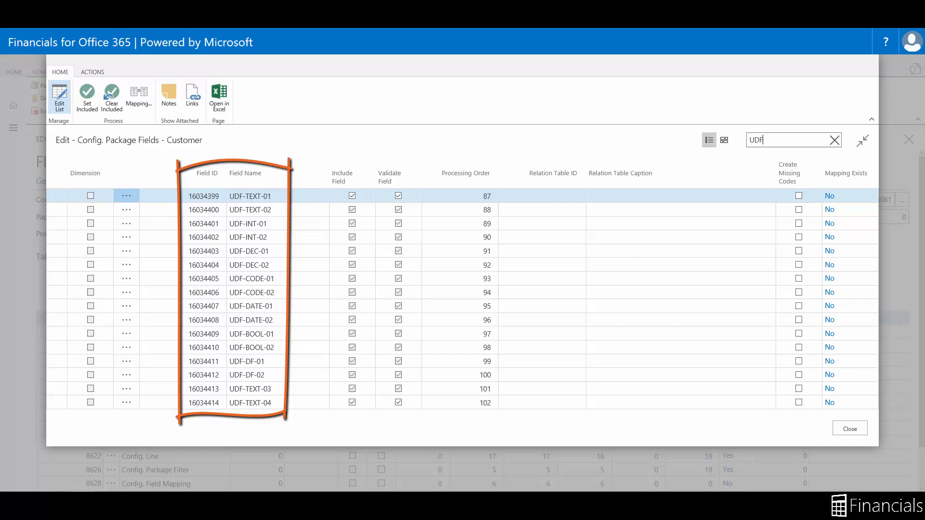
{"action": "left_click", "coordinate": [834, 140]}
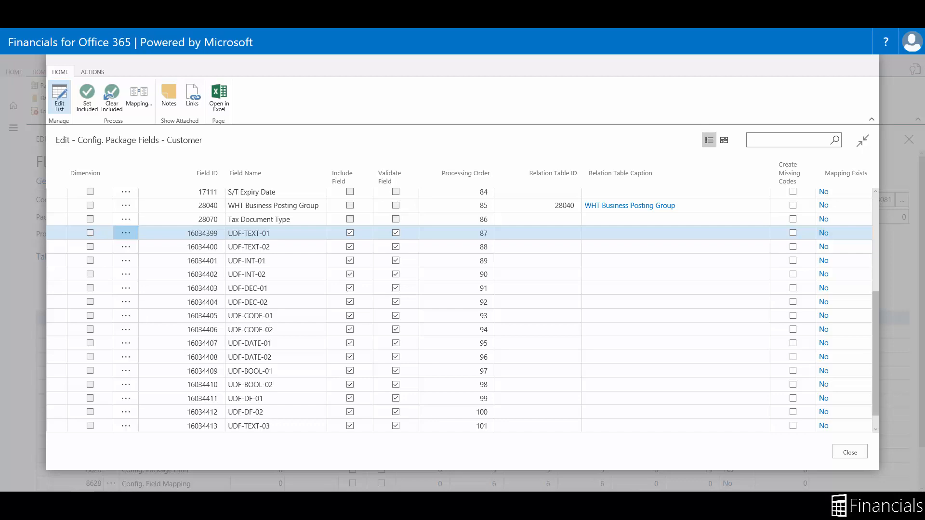
{"action": "left_click", "coordinate": [850, 452]}
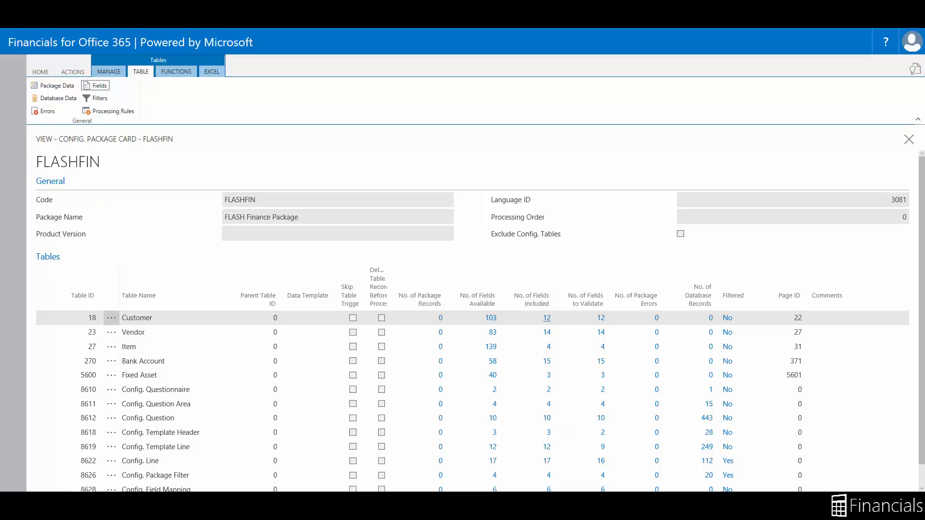
{"action": "left_click", "coordinate": [548, 318]}
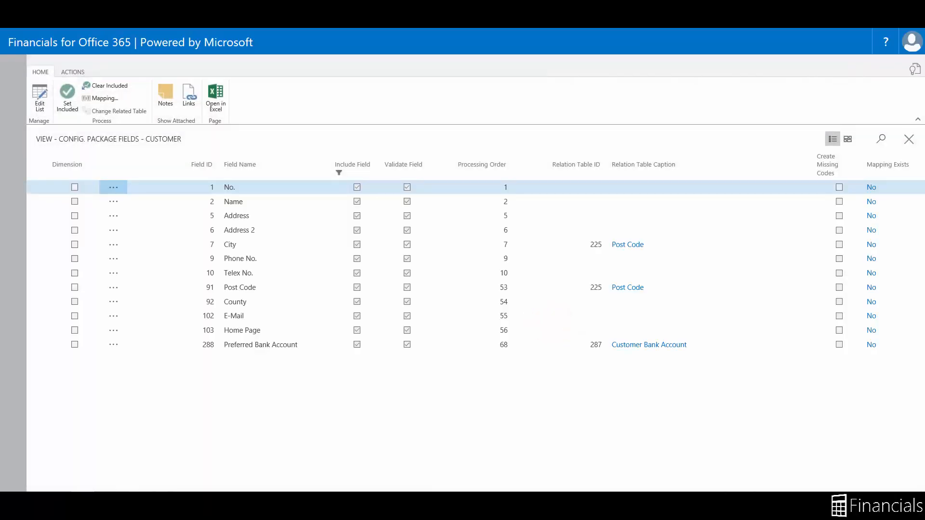
{"action": "left_click", "coordinate": [13, 351]}
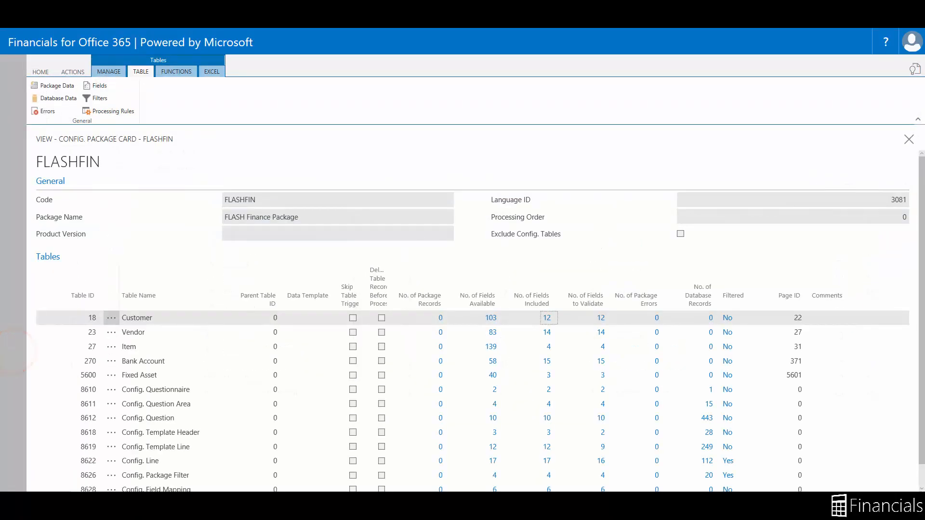
Step: Export the Customer table of the FLASHFIN package to Excel, accepting the single-table selection
{"action": "left_click", "coordinate": [211, 71]}
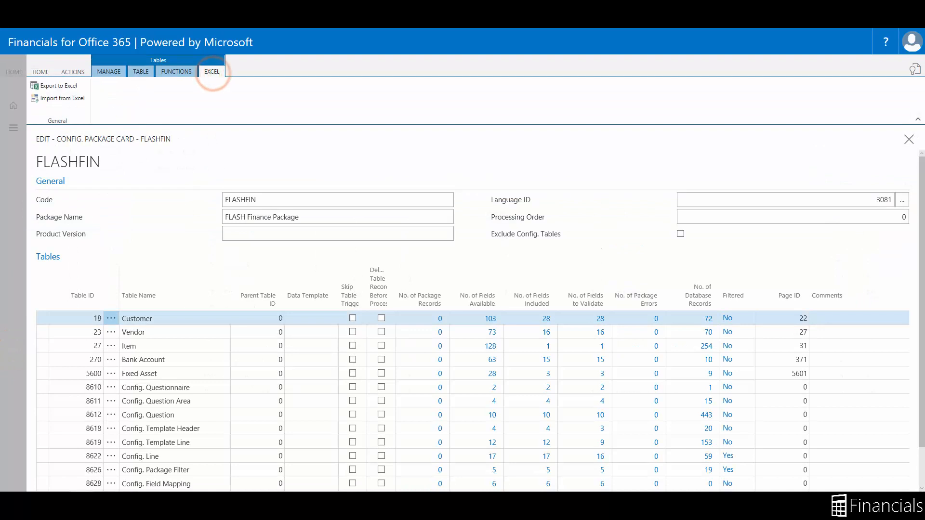
{"action": "left_click", "coordinate": [54, 85]}
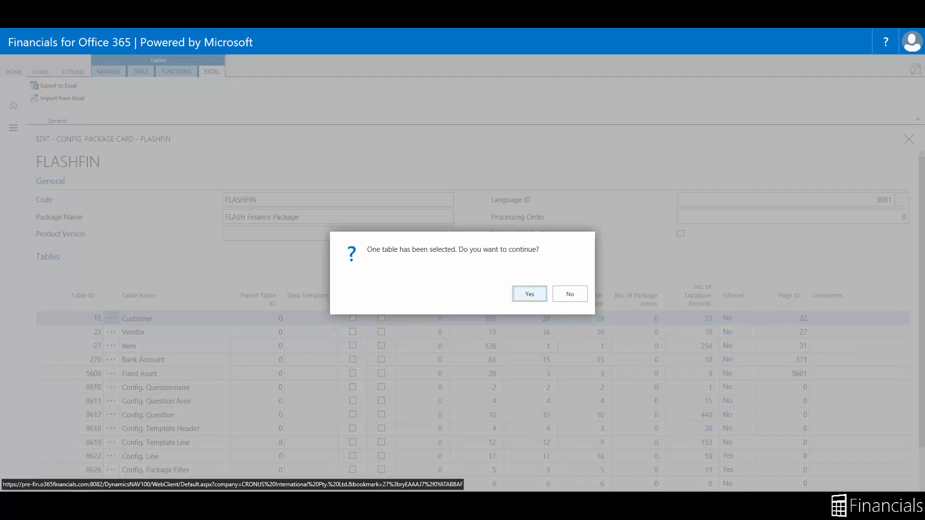
{"action": "key", "text": "Return"}
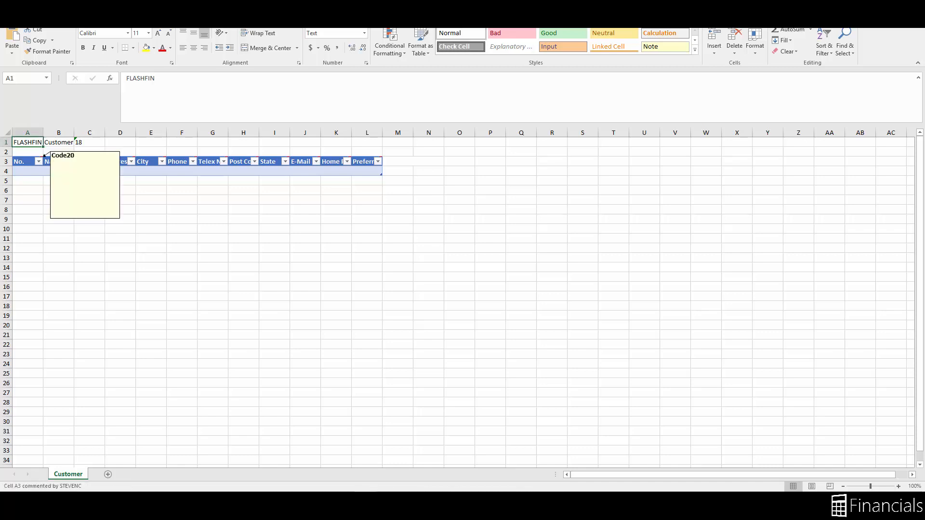
Step: In the exported Excel workbook, paste the copied customer records as values into the Customer sheet starting at cell A4
{"action": "mouse_move", "coordinate": [53, 162]}
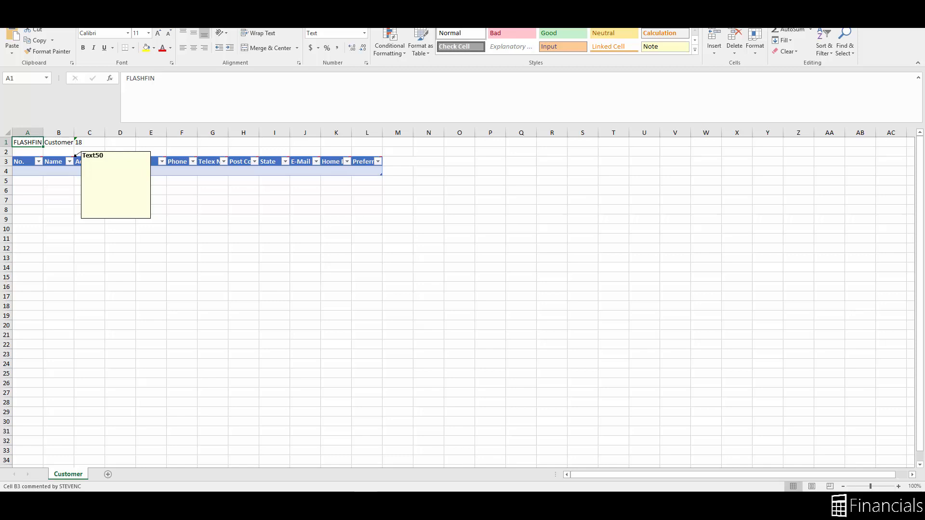
{"action": "mouse_move", "coordinate": [89, 162]}
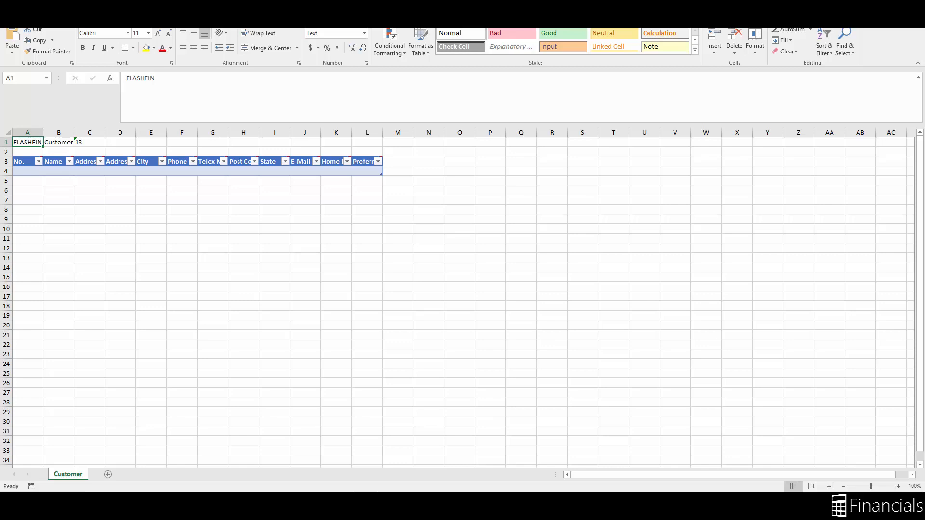
{"action": "right_click", "coordinate": [29, 170]}
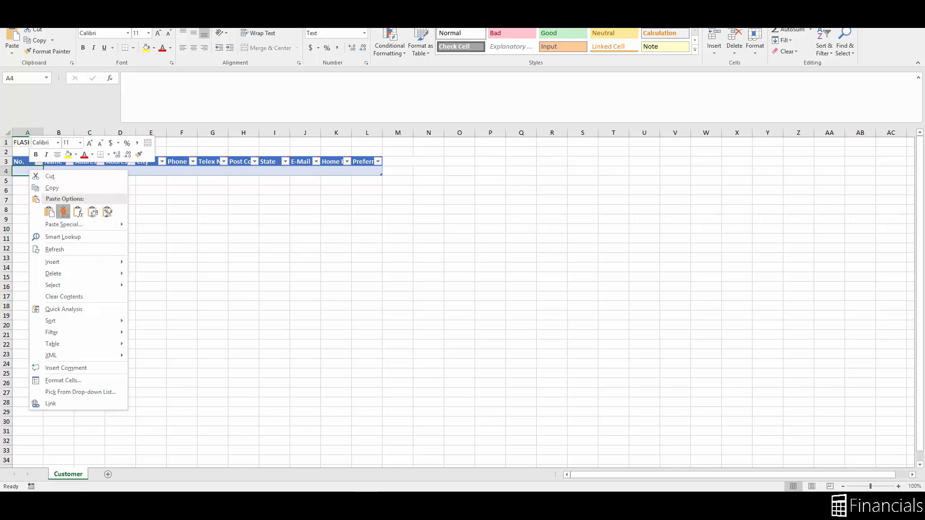
{"action": "left_click", "coordinate": [63, 212]}
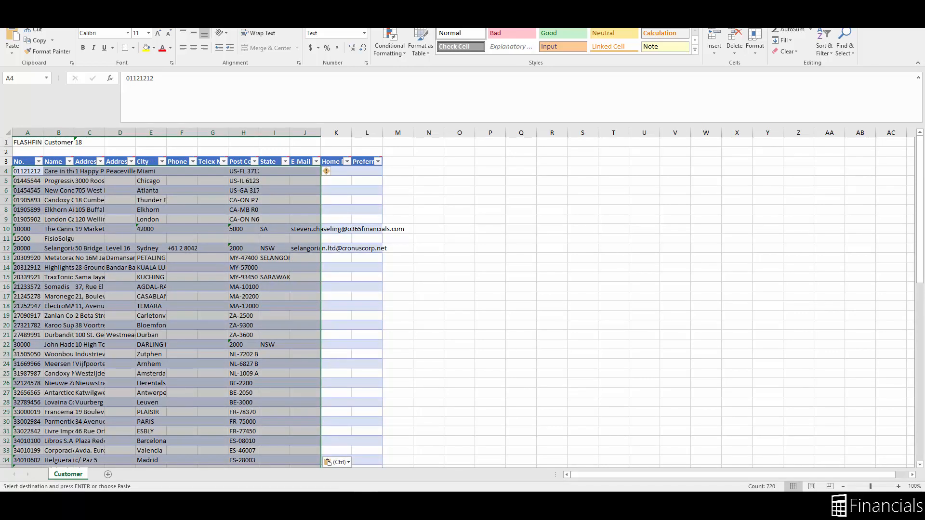
Step: Save the workbook as "Customer Master Data Import" in the FINANCIALS MASTER DATA IMPORT folder
{"action": "key", "text": "alt+f"}
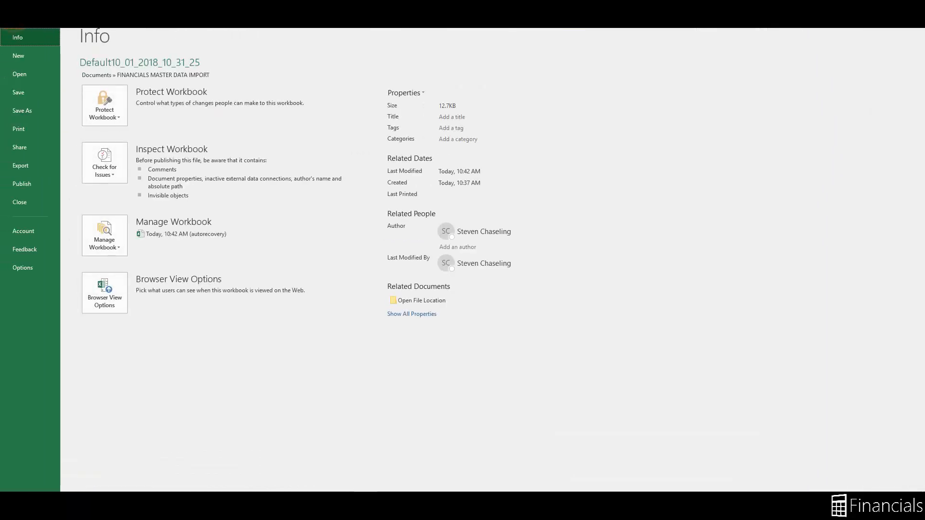
{"action": "left_click", "coordinate": [22, 110]}
{"action": "left_click", "coordinate": [326, 76]}
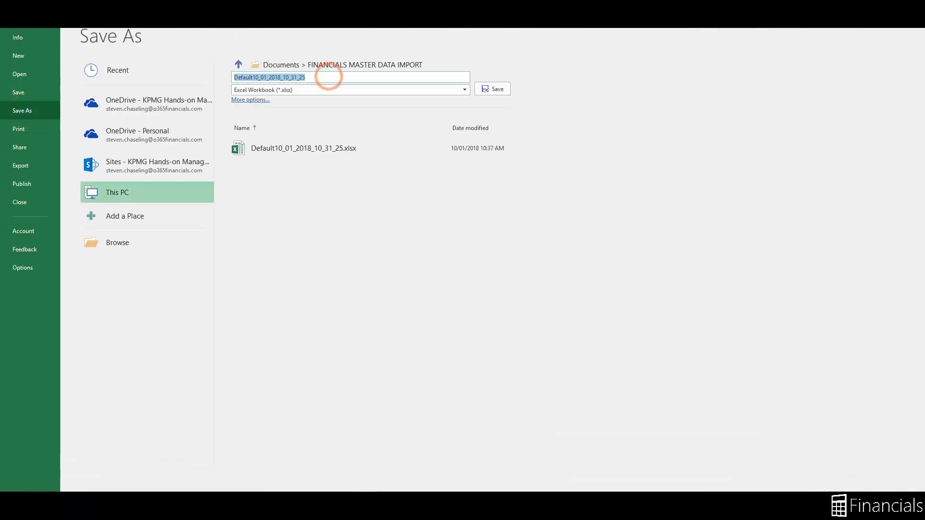
{"action": "type", "text": "Customer Master Data"}
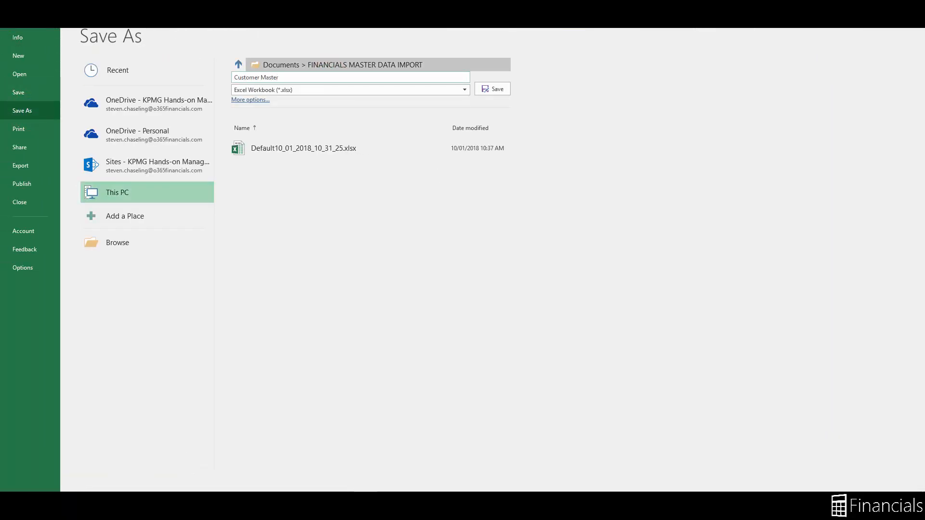
{"action": "type", "text": " Import"}
{"action": "left_click", "coordinate": [492, 88]}
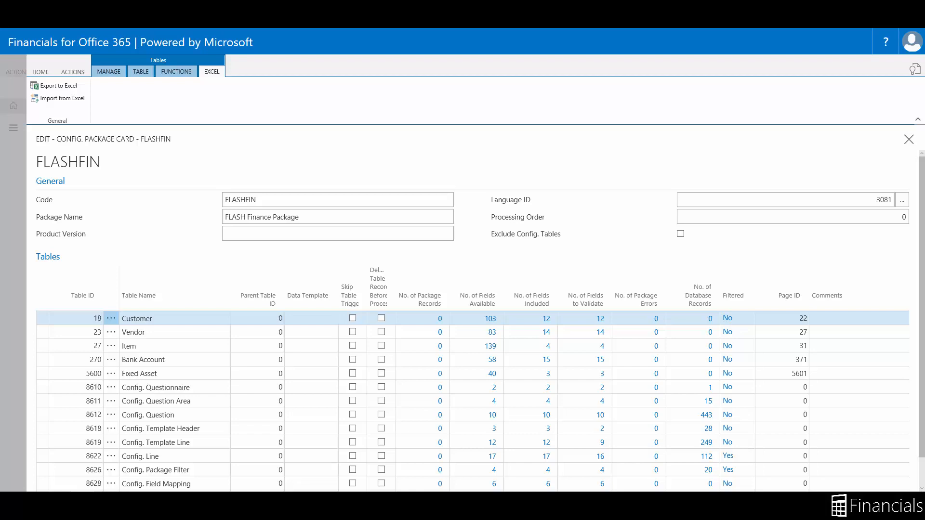
Step: Back in Financials for Office 365, import Customer Master Data Import.xlsx from Excel into the FLASHFIN package
{"action": "left_click", "coordinate": [73, 99]}
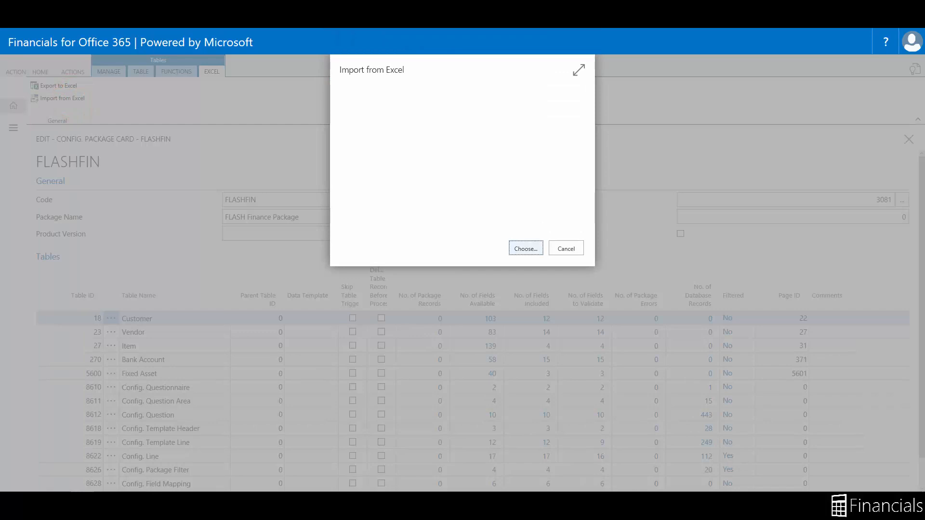
{"action": "left_click", "coordinate": [525, 249]}
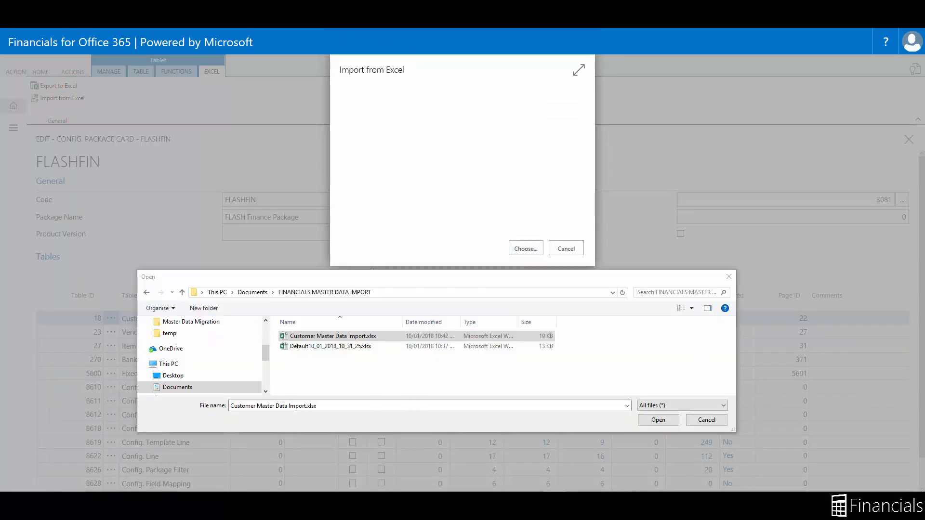
{"action": "left_click", "coordinate": [477, 336]}
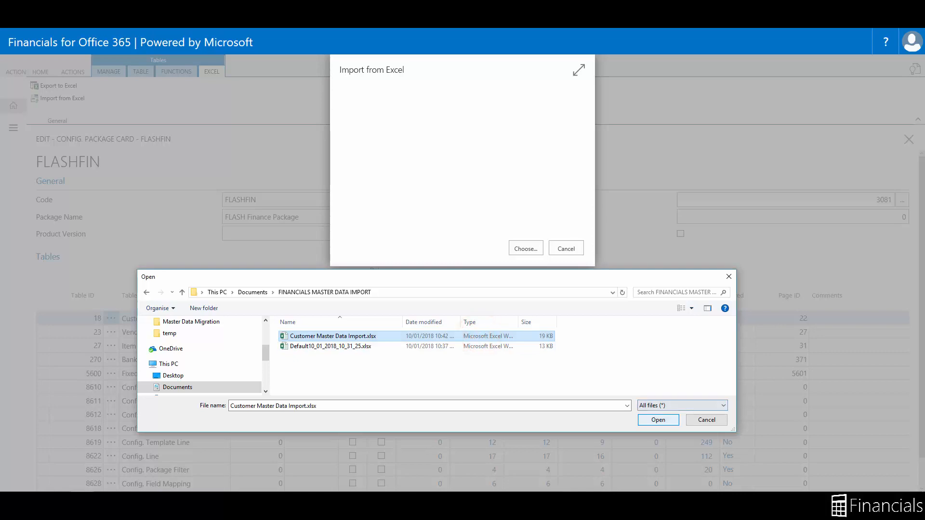
{"action": "left_click", "coordinate": [658, 419]}
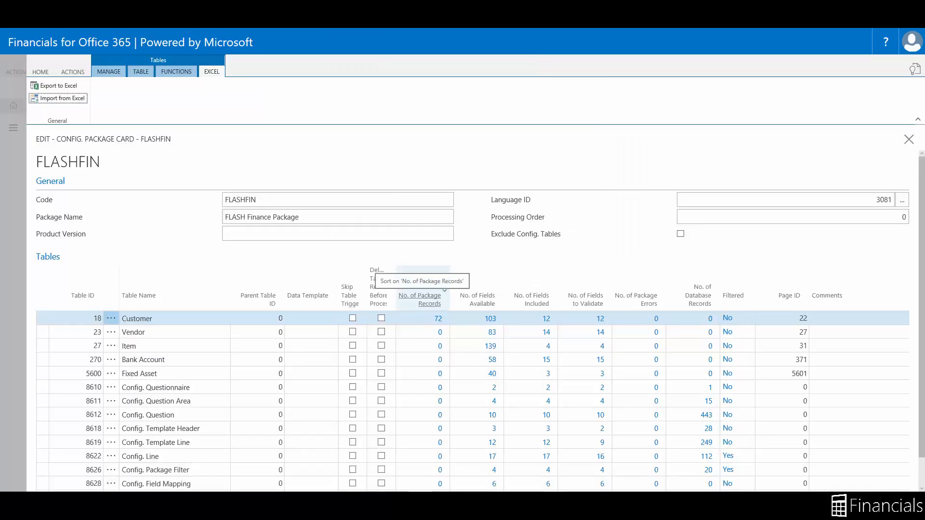
Step: Review the imported Customer package records, and apply the Customer table's data to the database
{"action": "left_click", "coordinate": [438, 319]}
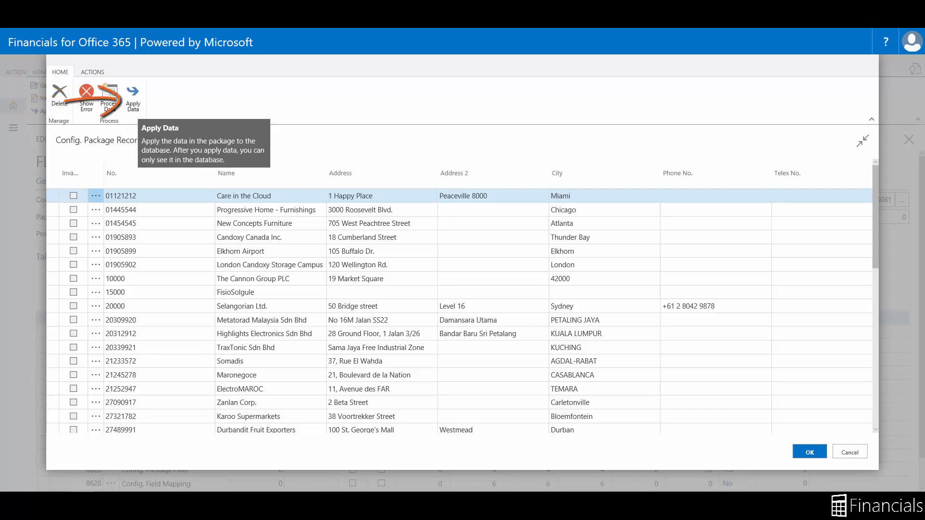
{"action": "left_click", "coordinate": [849, 452]}
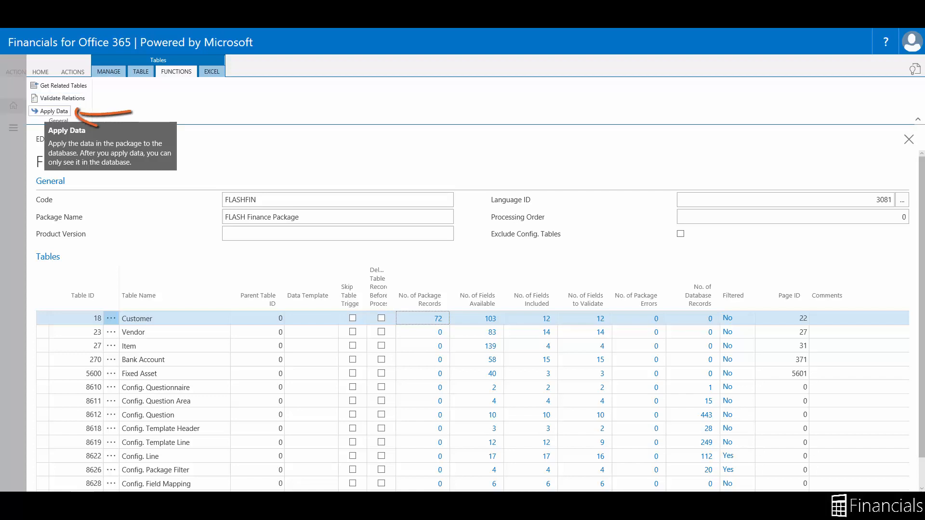
{"action": "left_click", "coordinate": [53, 111]}
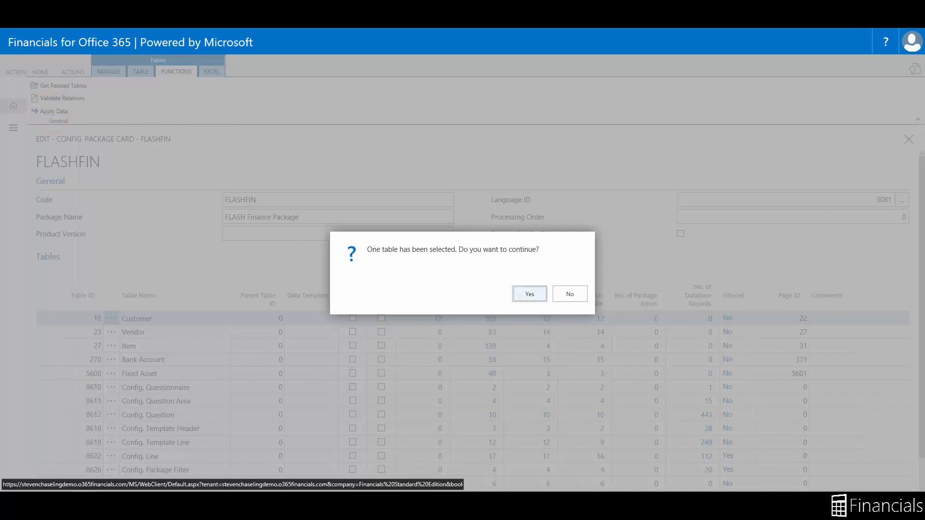
{"action": "left_click", "coordinate": [522, 295]}
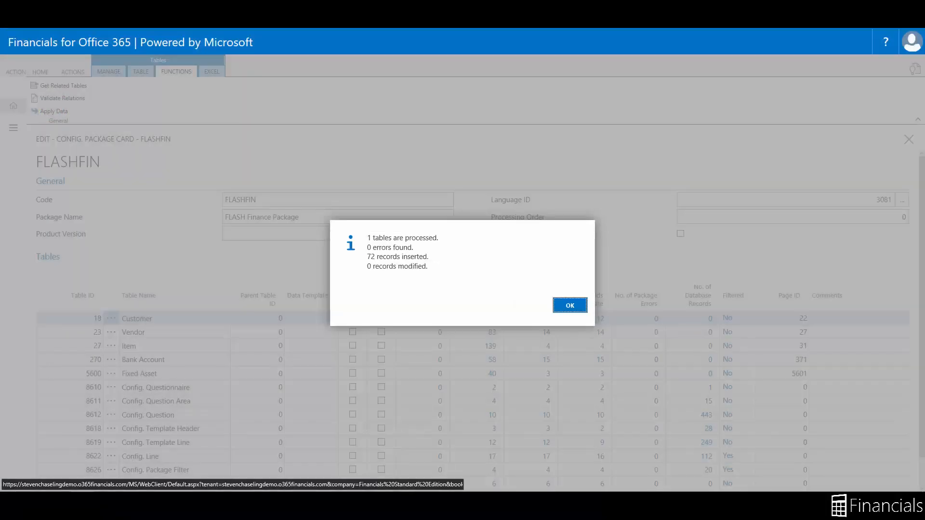
{"action": "left_click", "coordinate": [570, 305]}
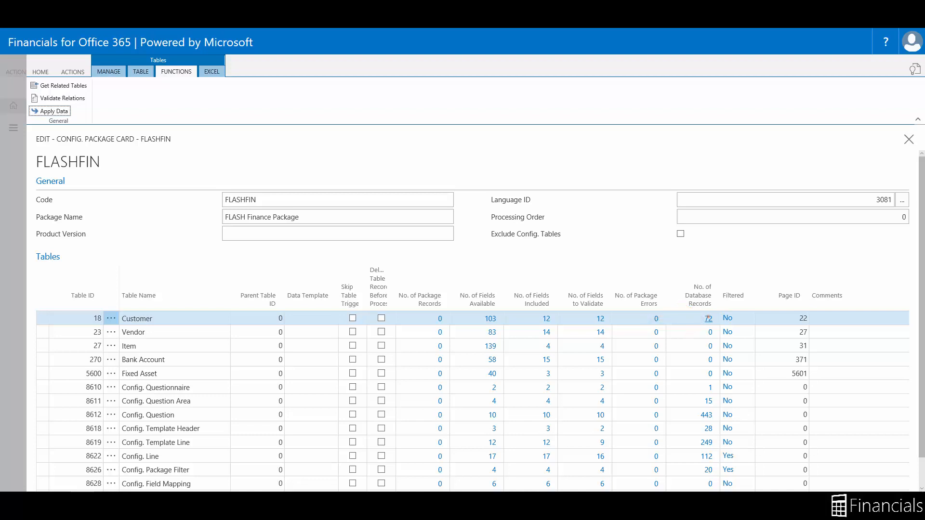
Step: Check the Customer table's database records and its import date and user details on the package card
{"action": "left_click", "coordinate": [708, 318]}
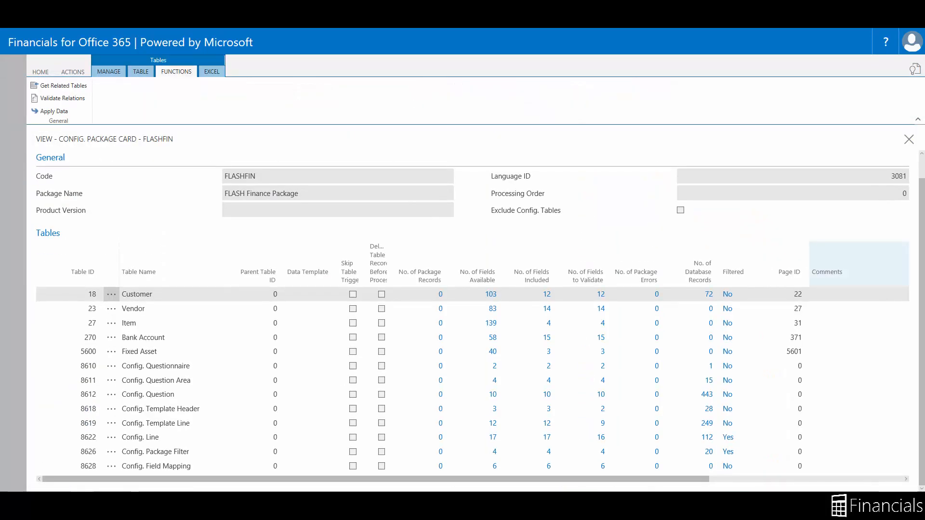
{"action": "left_click_drag", "start_coordinate": [650, 477], "coordinate": [687, 478]}
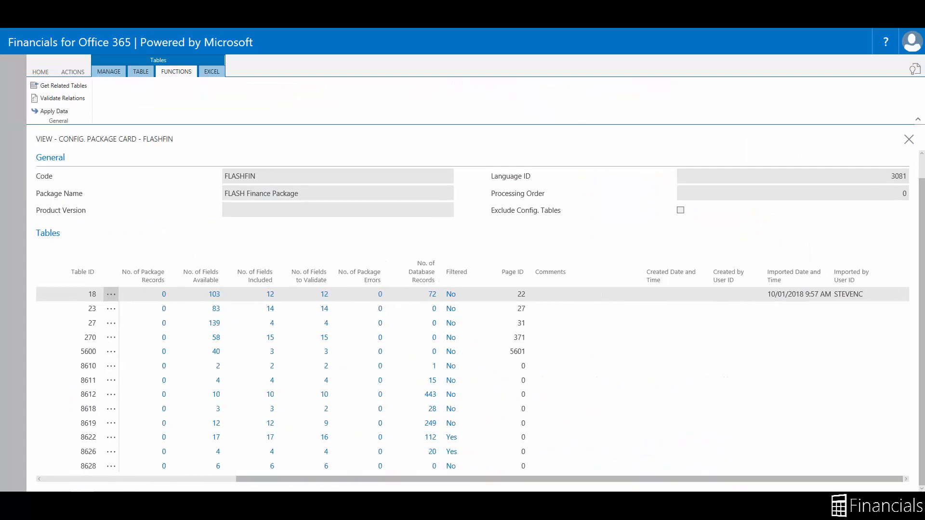